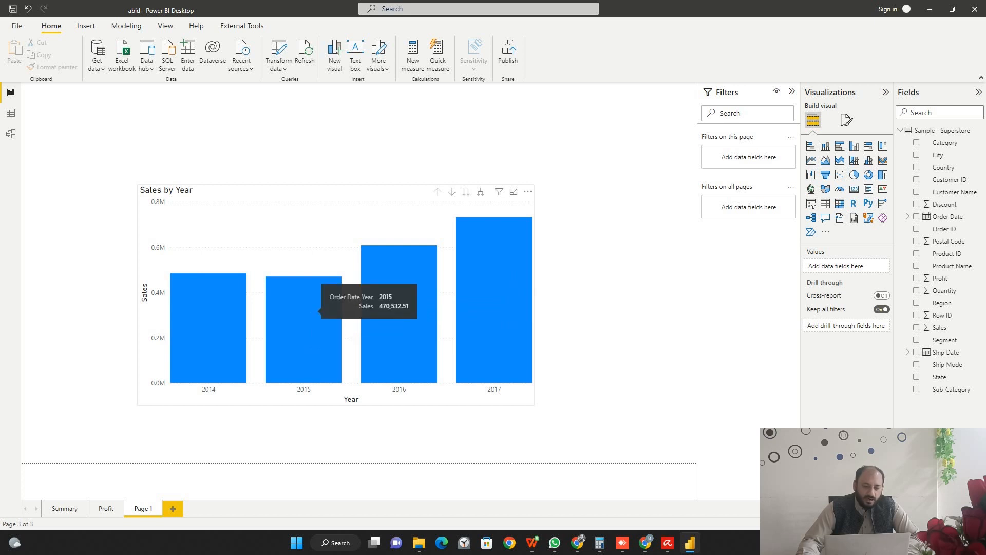
# Step: Run the Explain the decrease analysis on the 2015 column of the Sales by Year chart
pyautogui.click(316, 310)
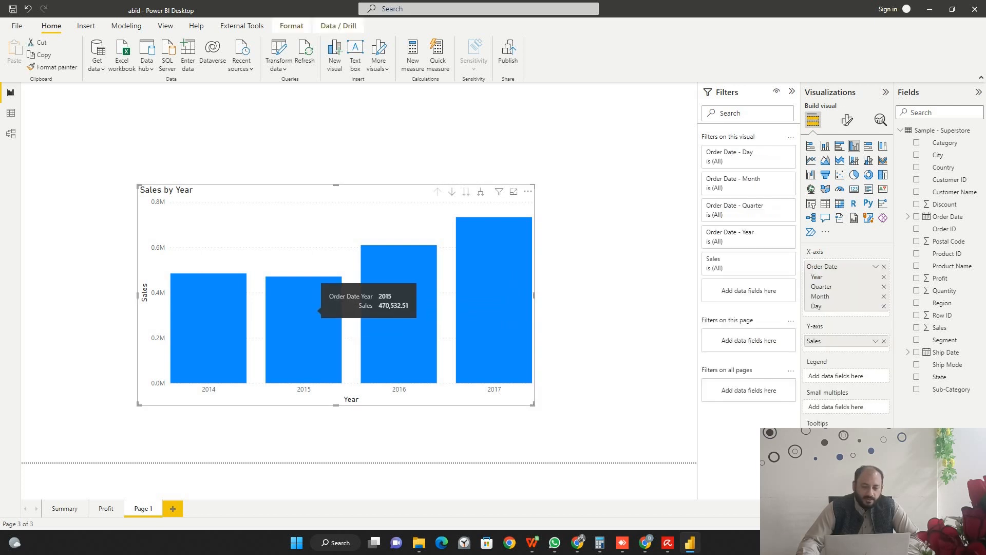
pyautogui.rightClick(308, 311)
pyautogui.moveTo(333, 404)
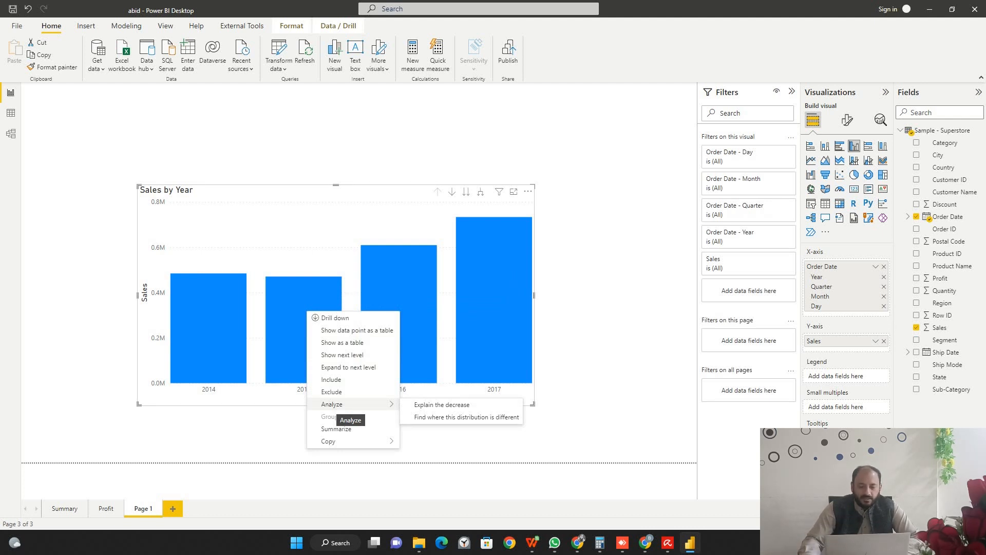
pyautogui.click(441, 405)
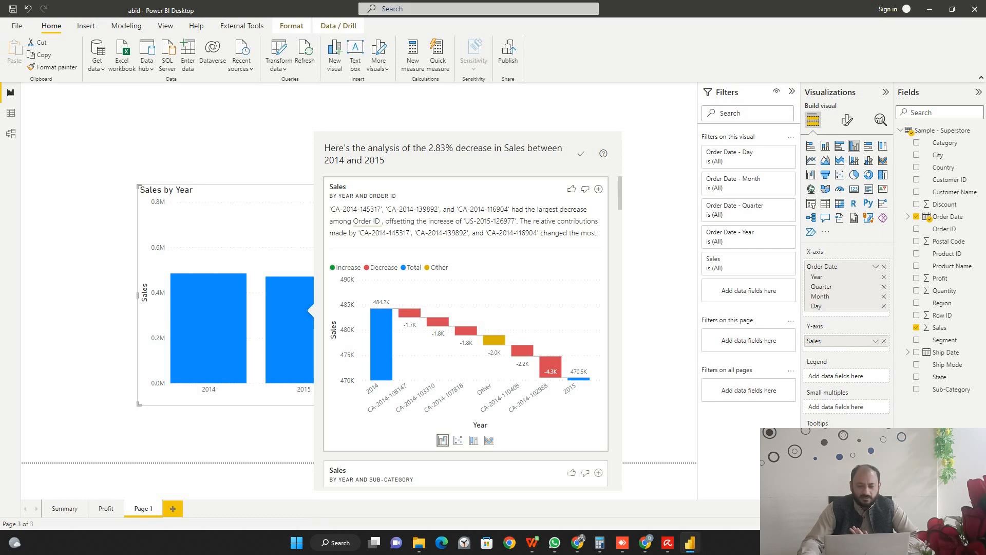
# Step: Examine the sub-category waterfall in the analysis of the 2014 to 2015 sales decrease
pyautogui.scroll(-3, 466, 331)
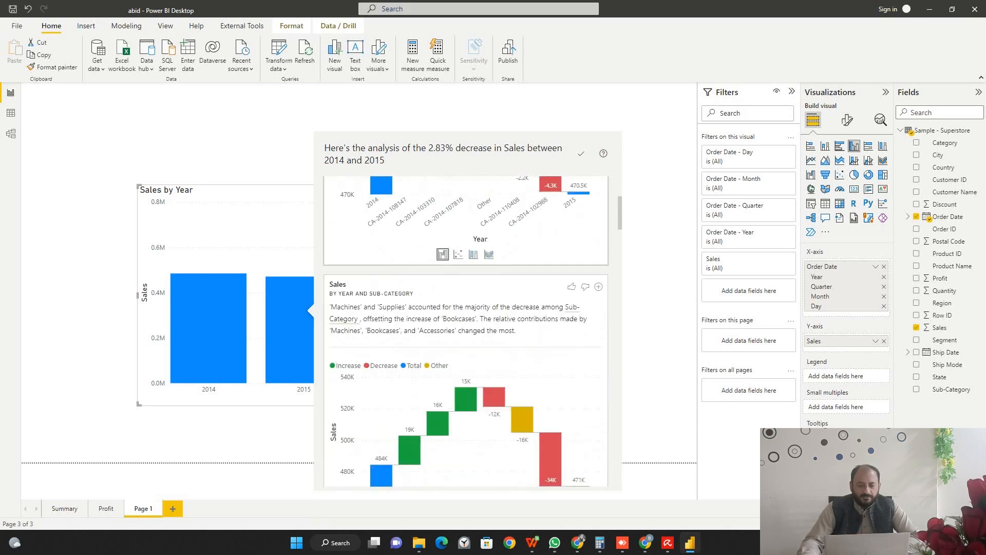
pyautogui.scroll(-1, 465, 331)
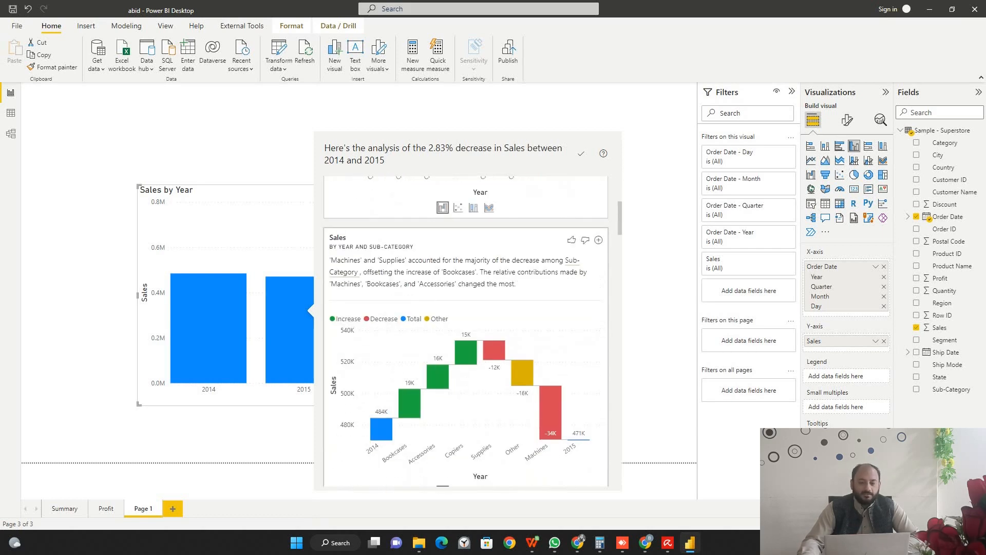
pyautogui.scroll(-1, 465, 331)
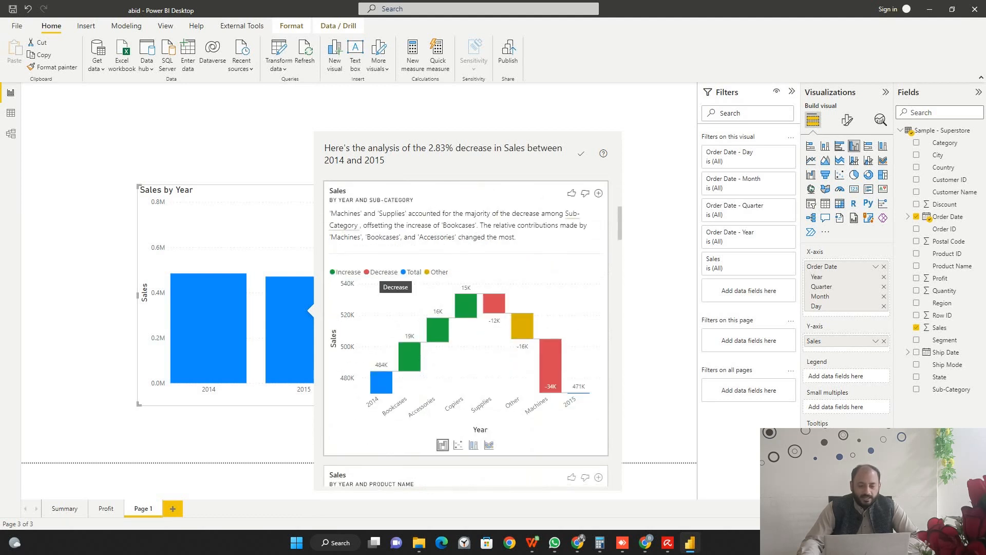
pyautogui.moveTo(411, 354)
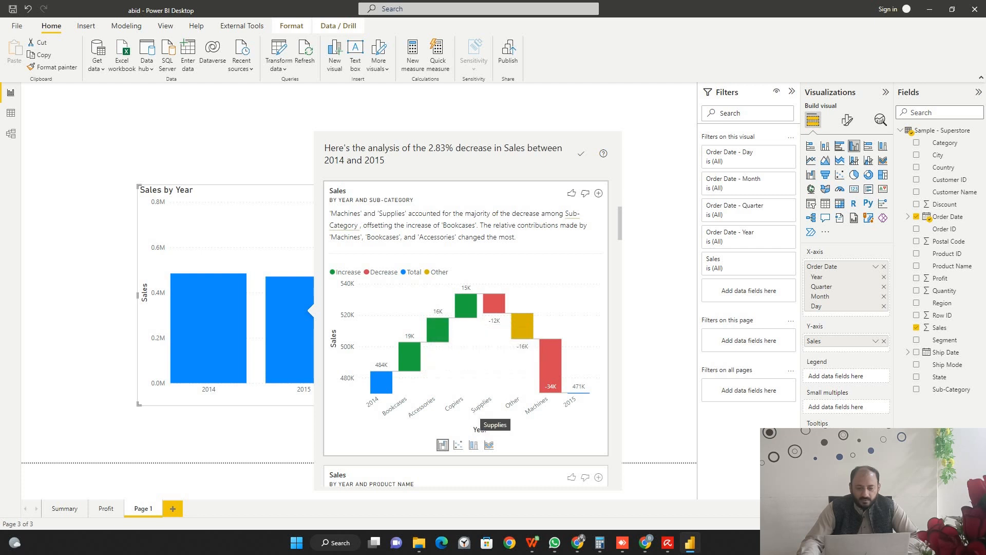
pyautogui.moveTo(466, 305)
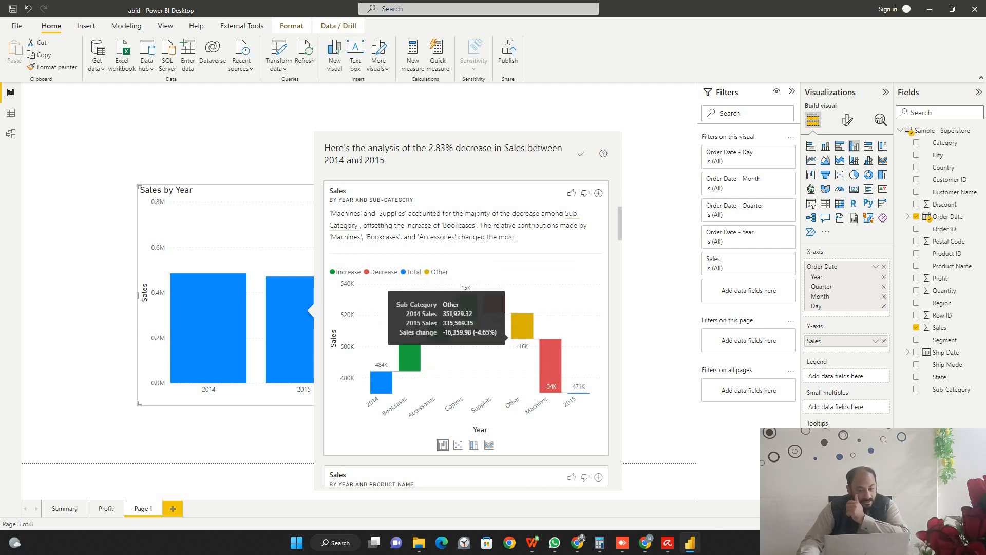
pyautogui.moveTo(549, 370)
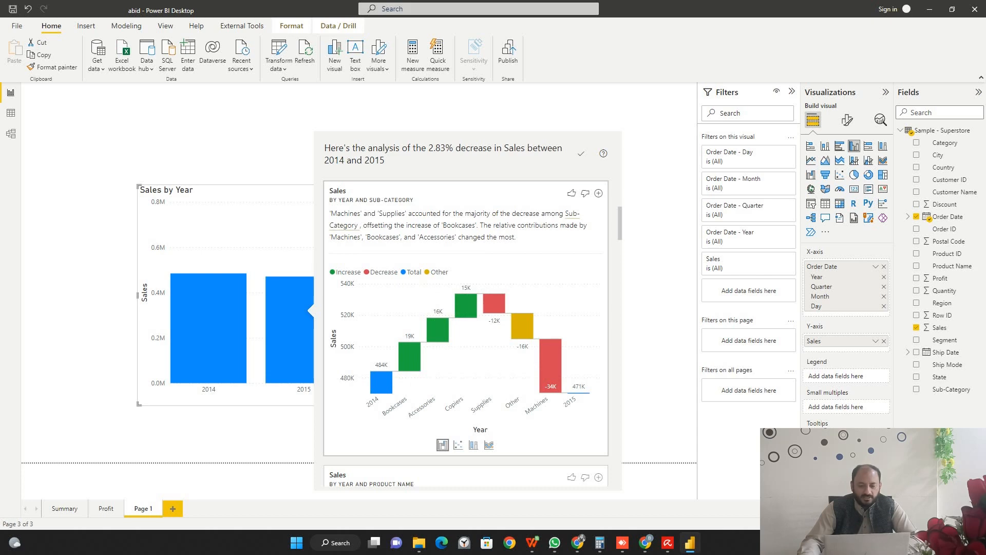
# Step: Review the sales decrease breakdowns by product name, product ID, customer name, customer ID and city
pyautogui.scroll(-3, 466, 331)
pyautogui.scroll(-2, 466, 331)
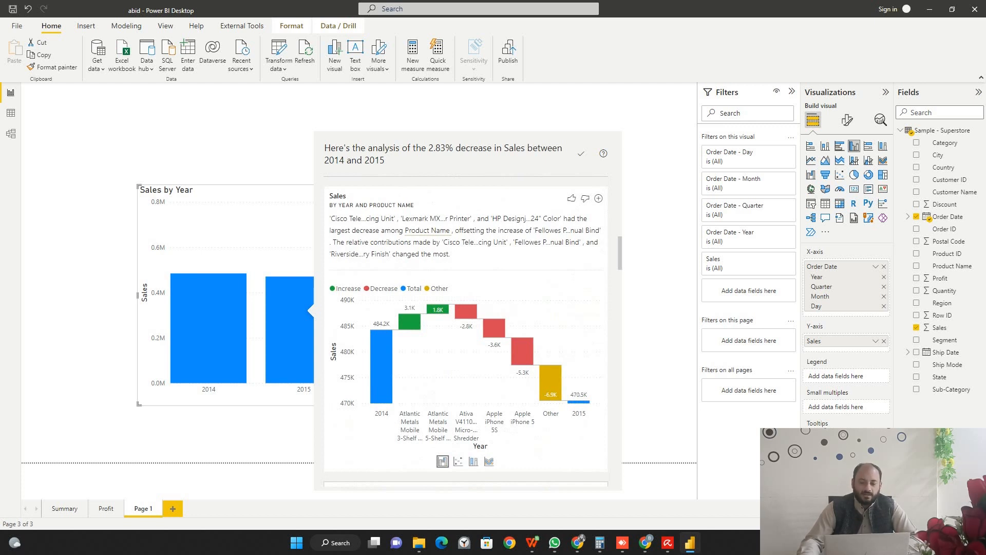
pyautogui.scroll(-5, 466, 319)
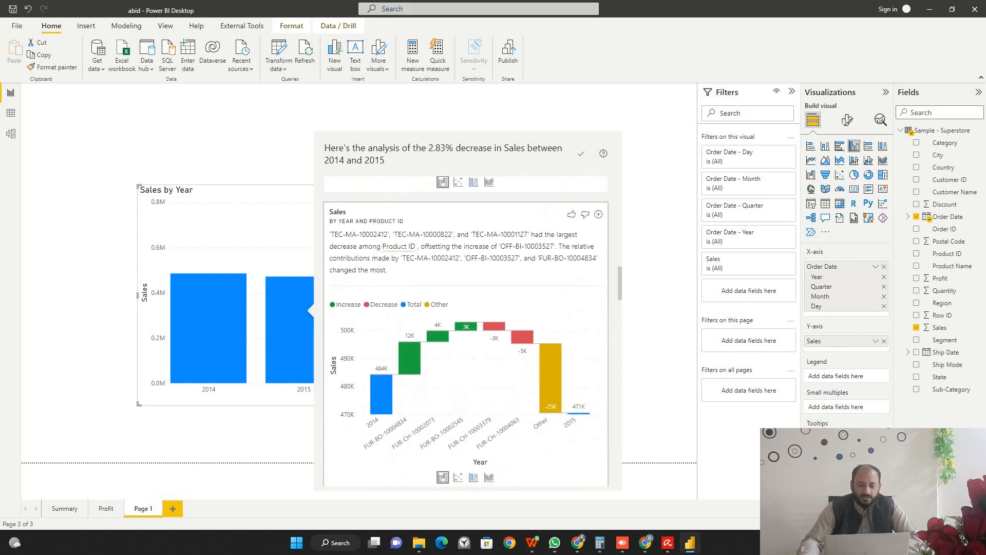
pyautogui.scroll(-5, 466, 331)
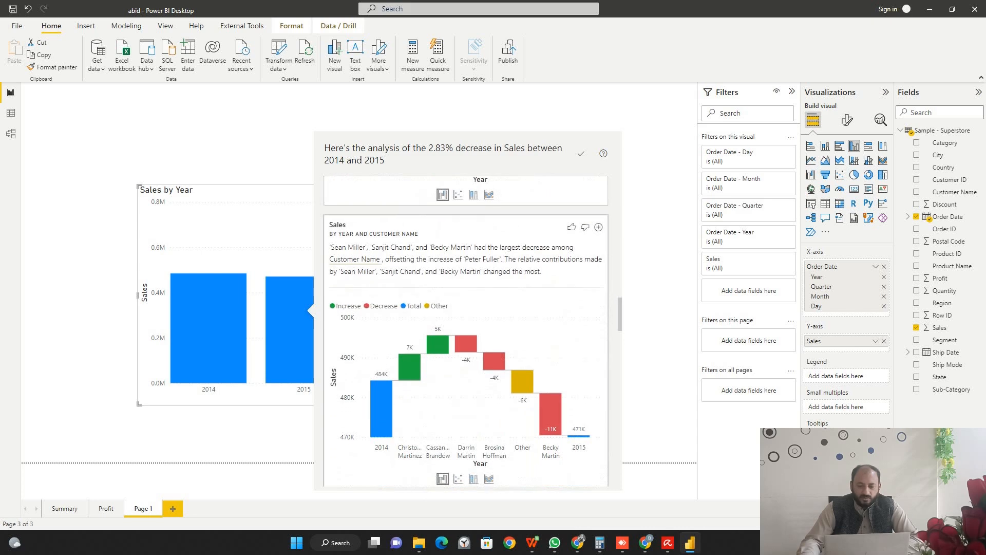
pyautogui.scroll(-1, 466, 331)
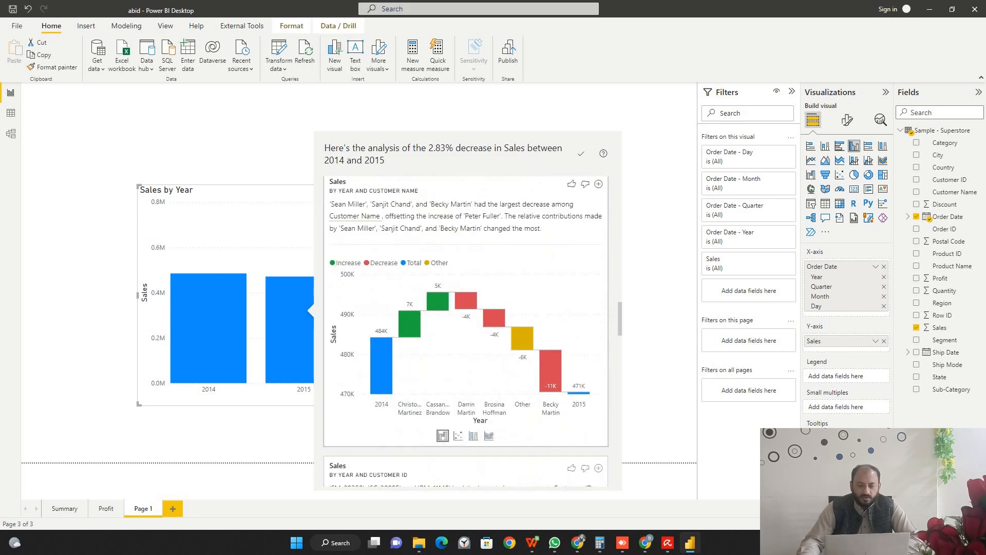
pyautogui.scroll(-5, 466, 332)
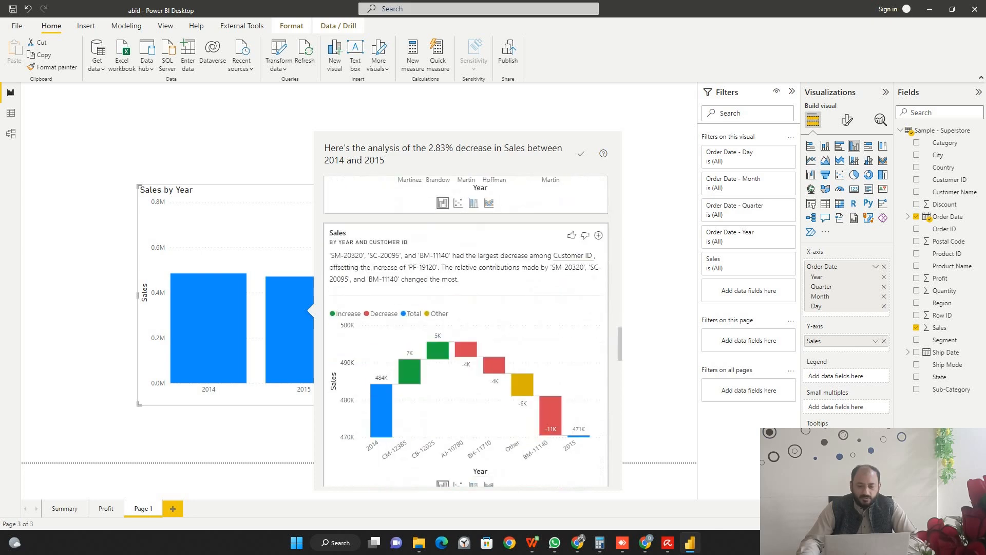
pyautogui.scroll(-5, 495, 418)
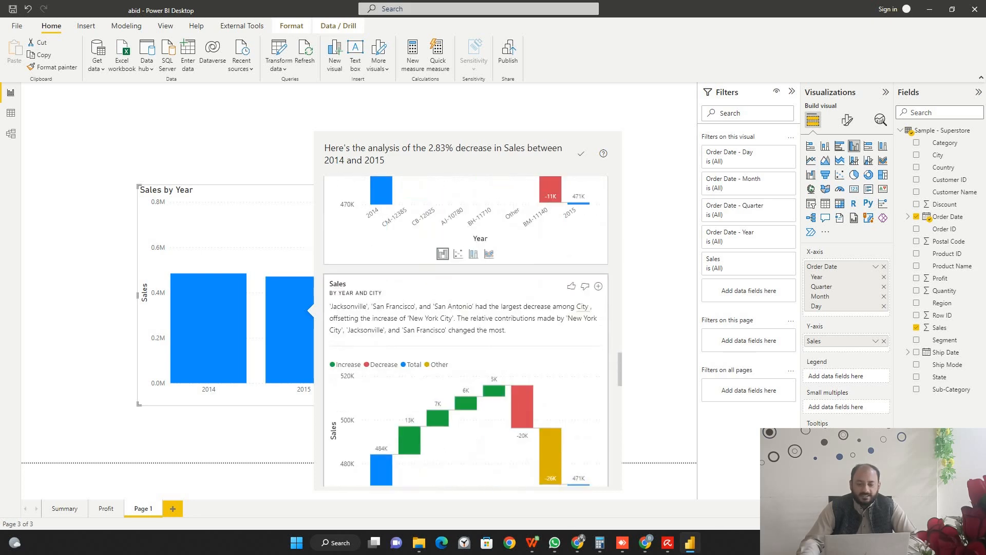
pyautogui.scroll(-2, 472, 331)
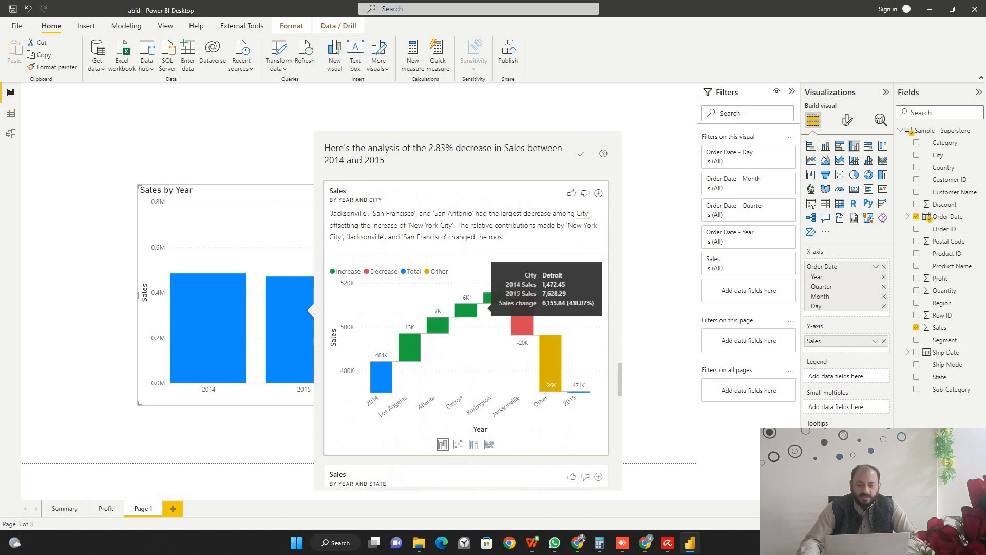
pyautogui.moveTo(522, 308)
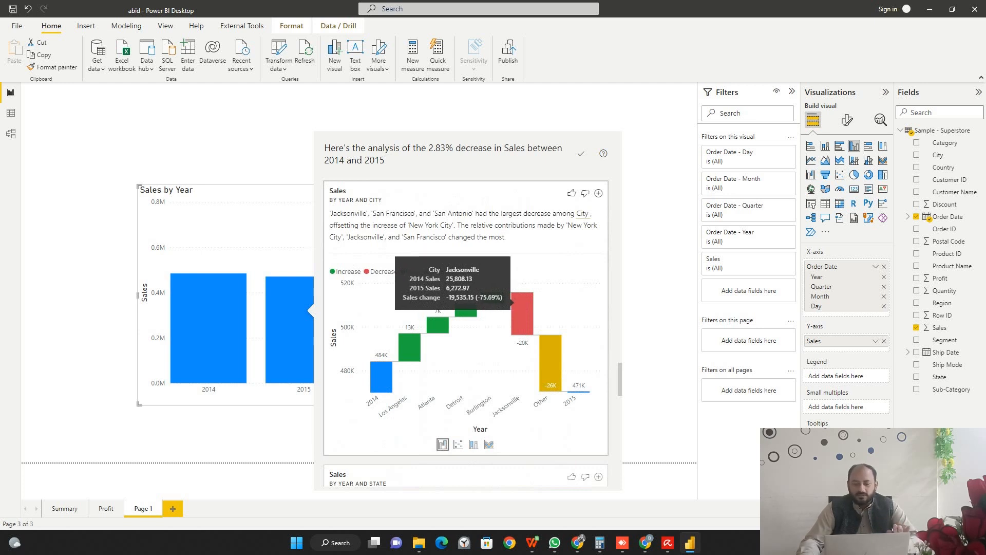
# Step: Compare the city and state breakdowns of the decrease, and review those by region and ship mode
pyautogui.scroll(-3, 518, 309)
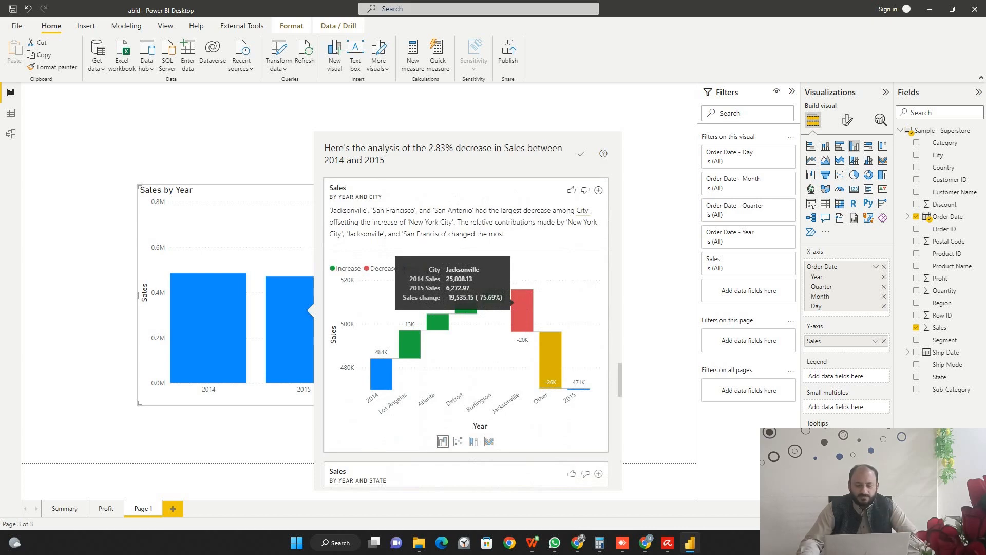
pyautogui.scroll(-3, 472, 332)
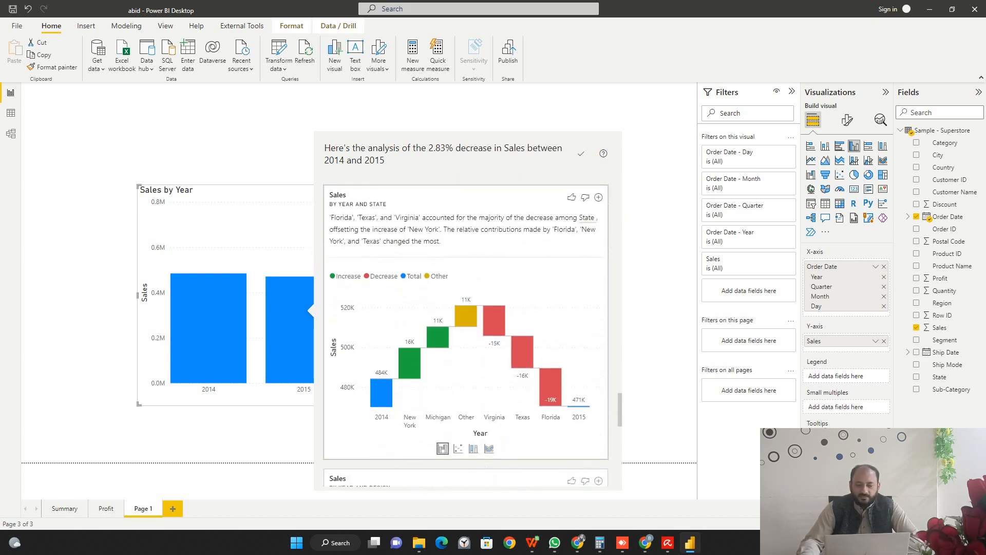
pyautogui.scroll(5, 495, 282)
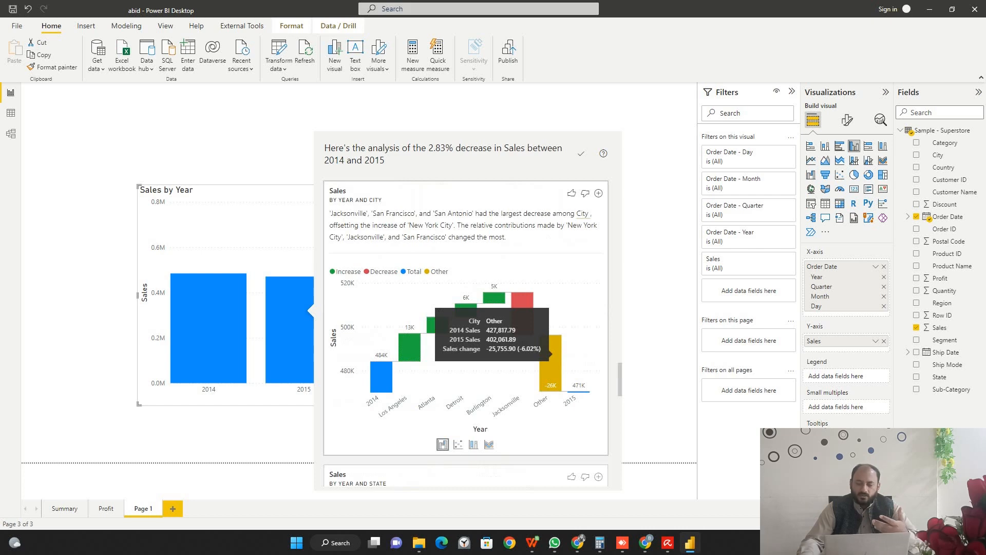
pyautogui.scroll(-5, 495, 282)
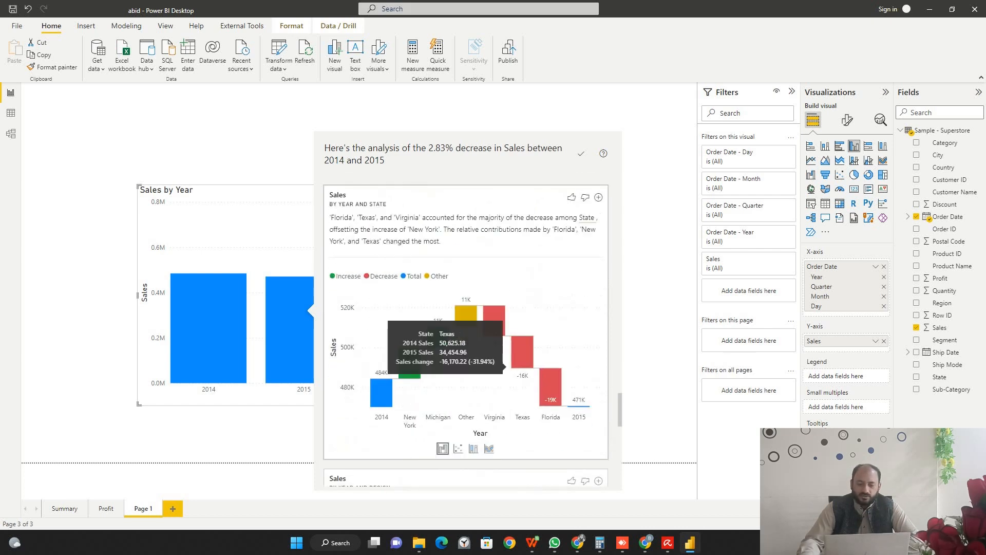
pyautogui.scroll(-5, 465, 334)
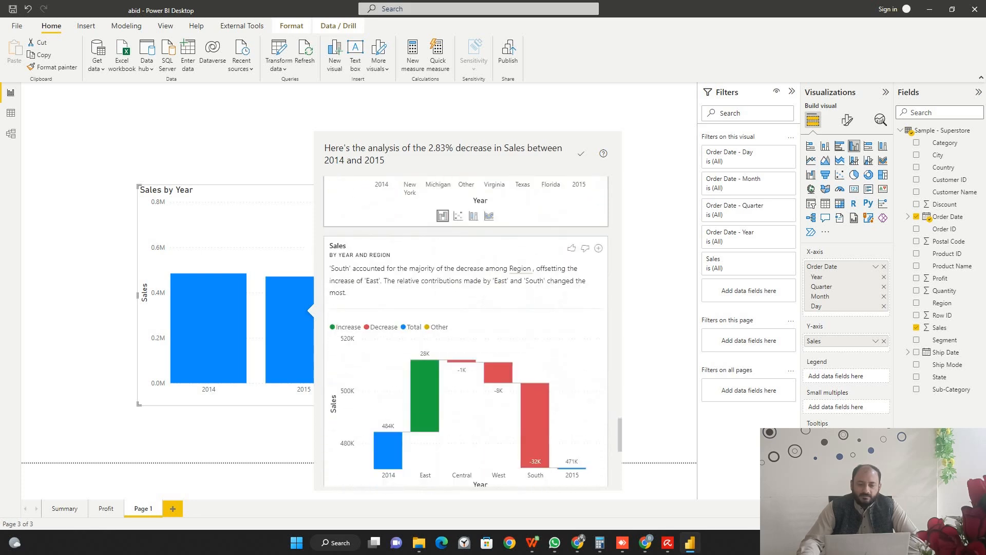
pyautogui.scroll(-3, 465, 334)
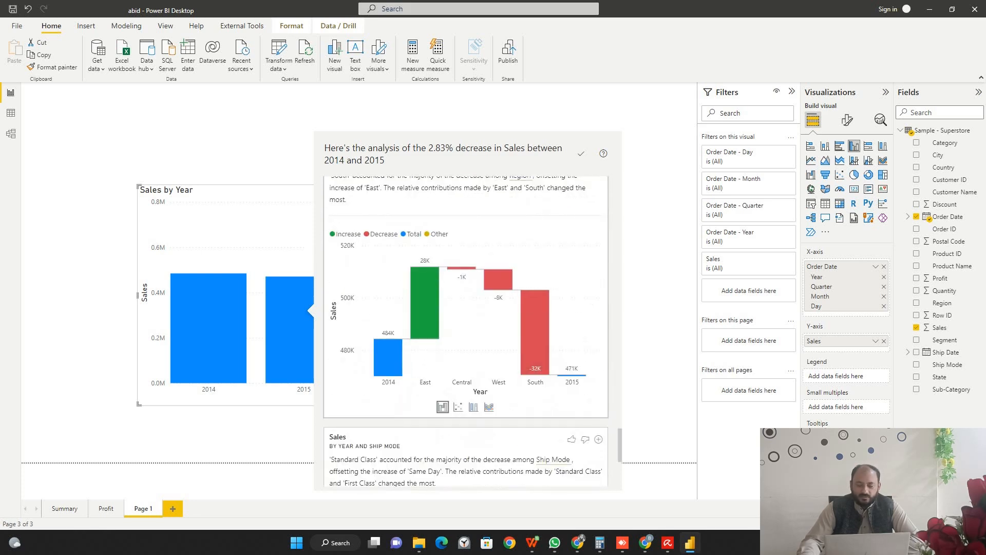
pyautogui.moveTo(429, 316)
pyautogui.scroll(-7, 461, 323)
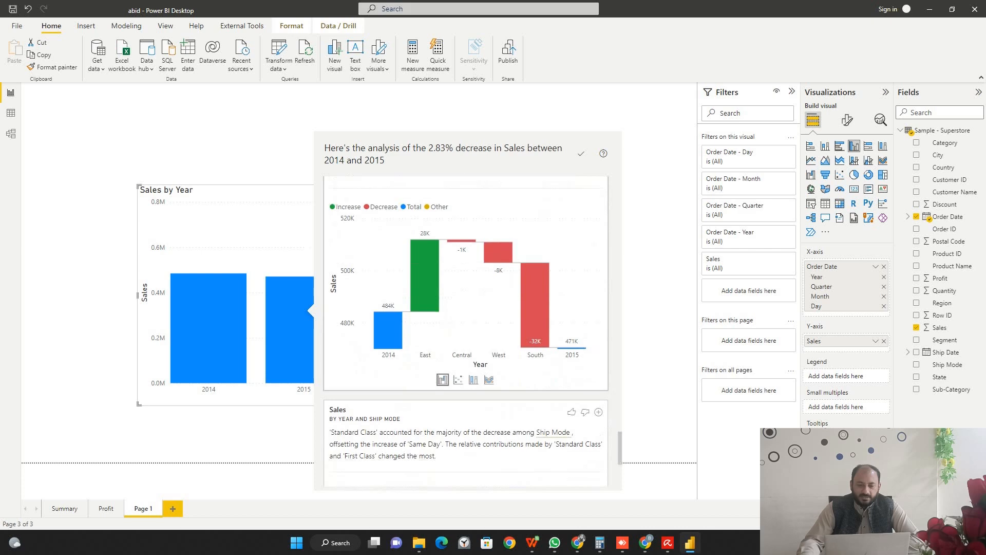
pyautogui.moveTo(461, 324)
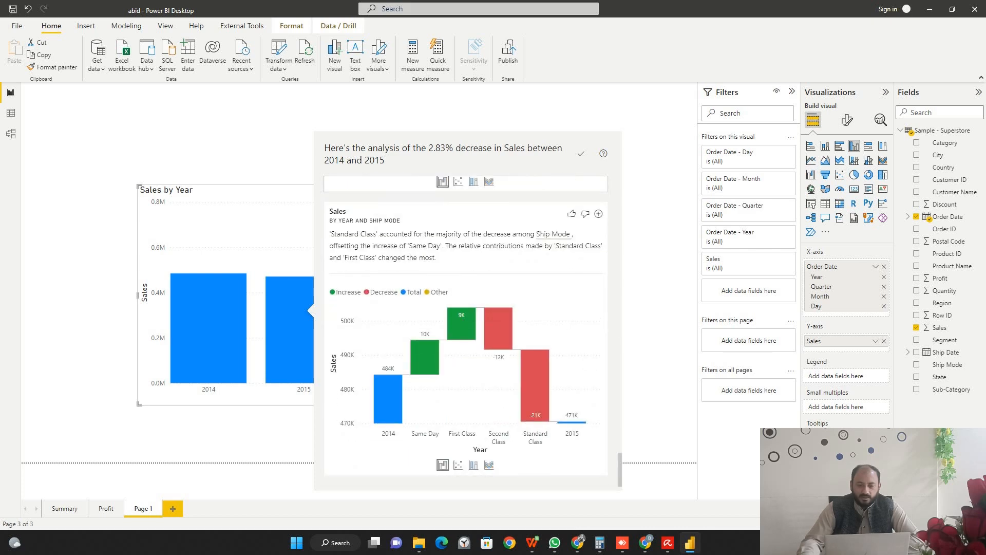
# Step: Add the analysis's Sales by Year and Product Name waterfall chart to the report page
pyautogui.scroll(10, 461, 324)
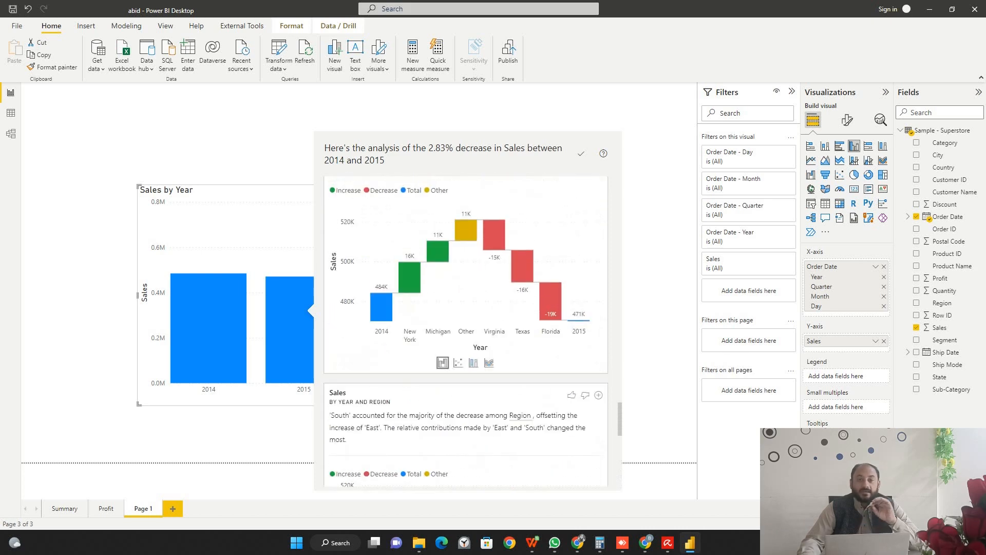
pyautogui.scroll(10, 466, 329)
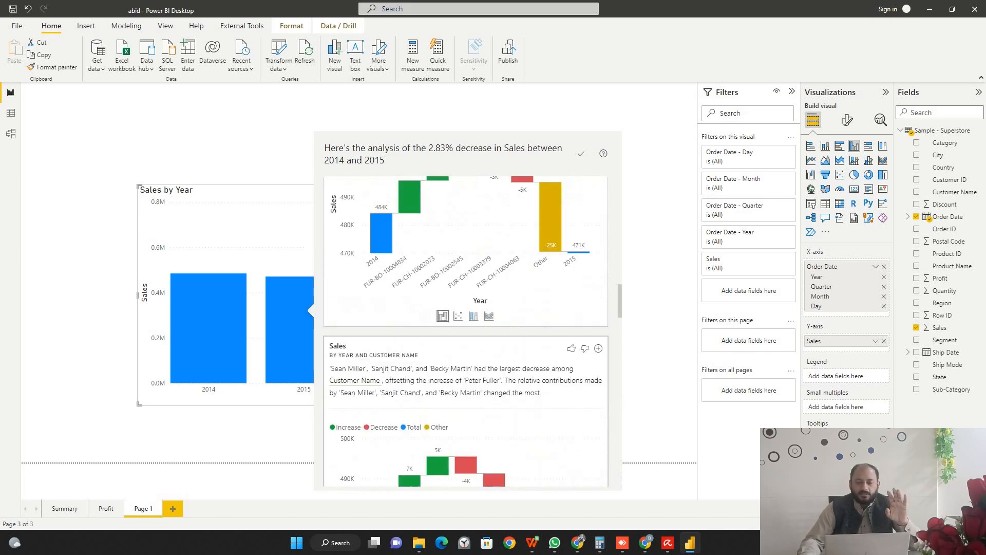
pyautogui.scroll(10, 466, 329)
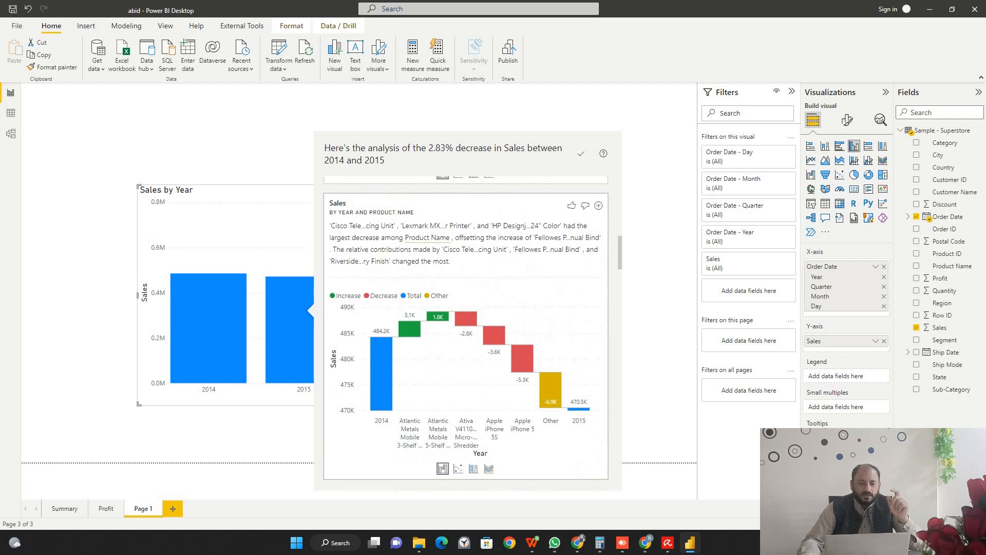
pyautogui.click(598, 206)
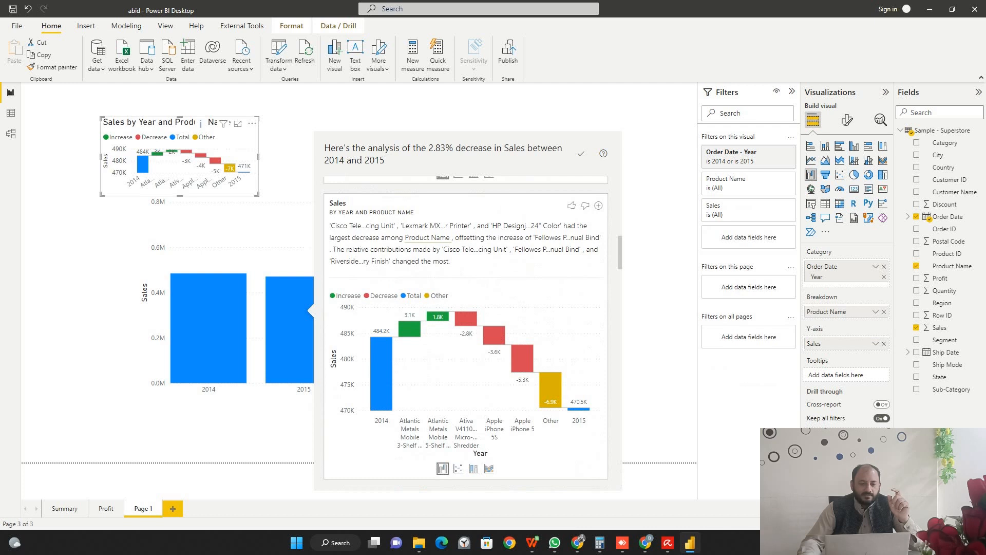
# Step: Enlarge the added product name waterfall chart in height and width, ending its right edge above the 2016 column
pyautogui.click(180, 196)
pyautogui.moveTo(180, 196); pyautogui.dragTo(180, 331)
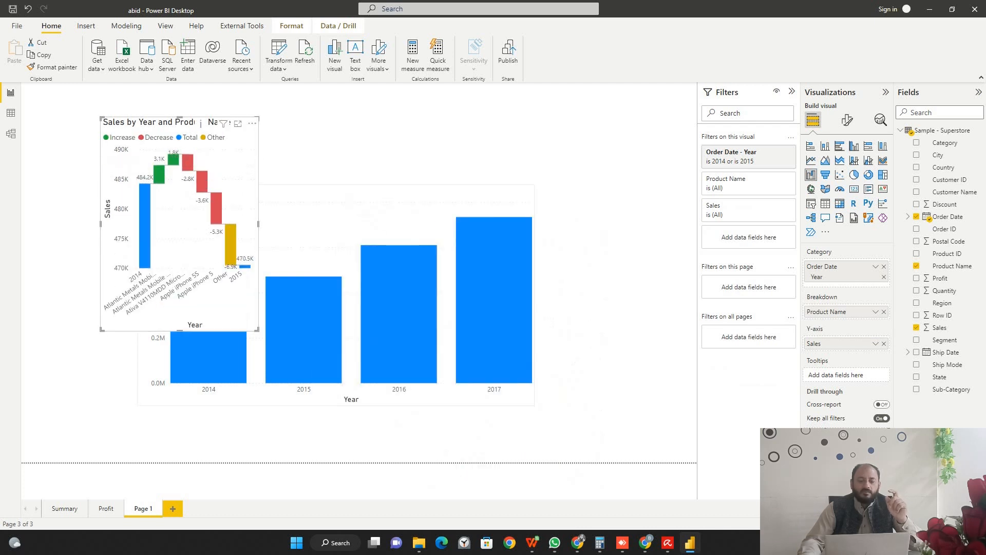
pyautogui.moveTo(258, 224); pyautogui.dragTo(546, 224)
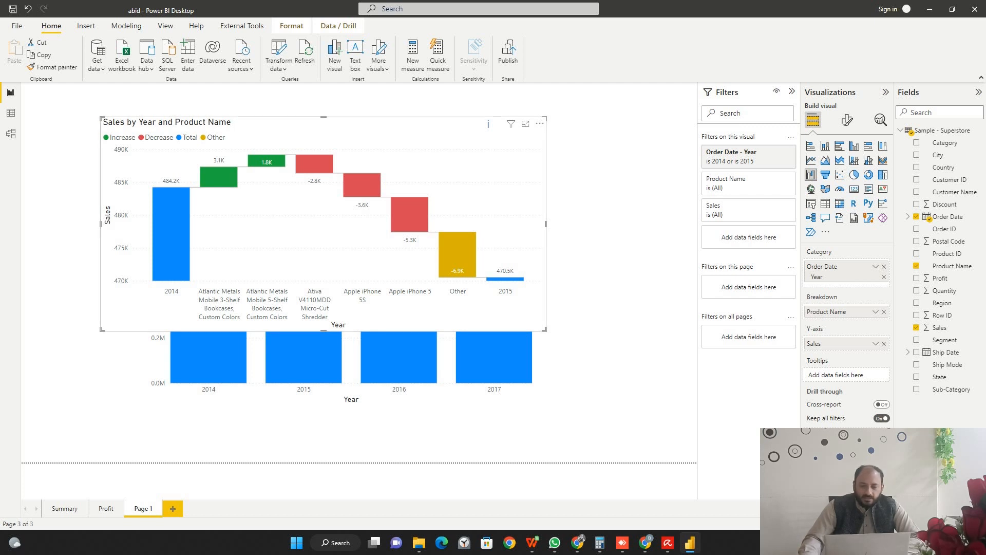
pyautogui.moveTo(545, 224); pyautogui.dragTo(355, 221)
# Step: Select the Sales by Year chart and rerun the Explain the decrease analysis on its 2015 column
pyautogui.rightClick(356, 215)
pyautogui.click(329, 358)
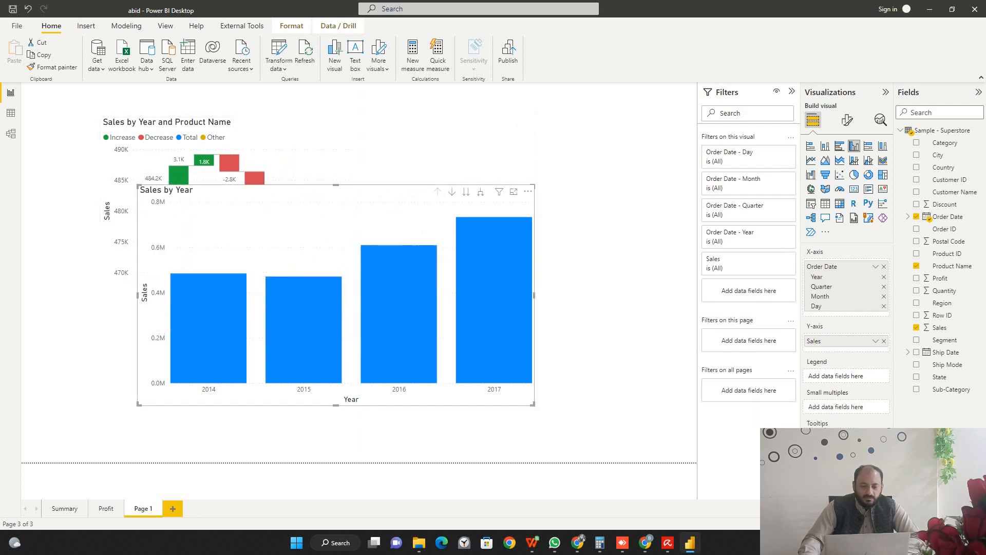
pyautogui.rightClick(313, 321)
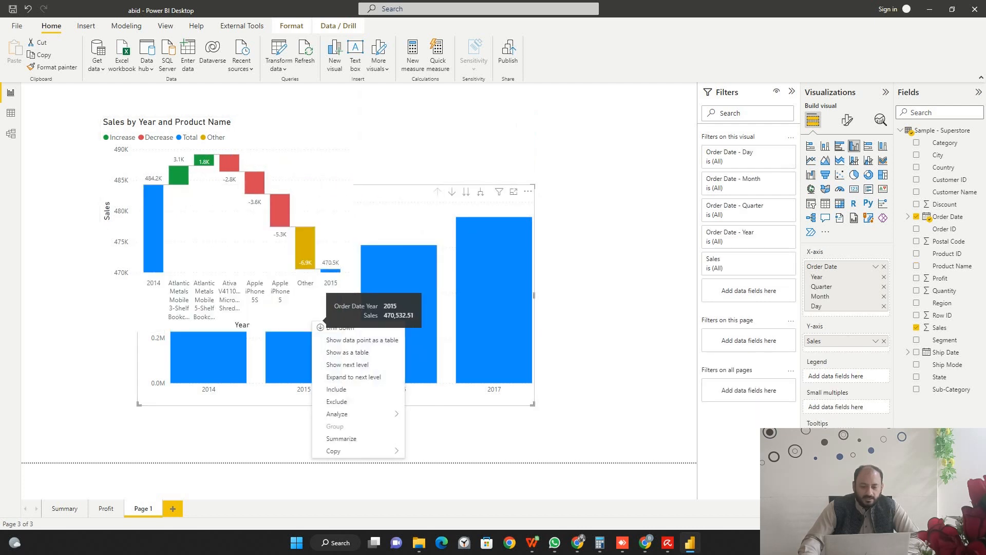
pyautogui.moveTo(359, 413)
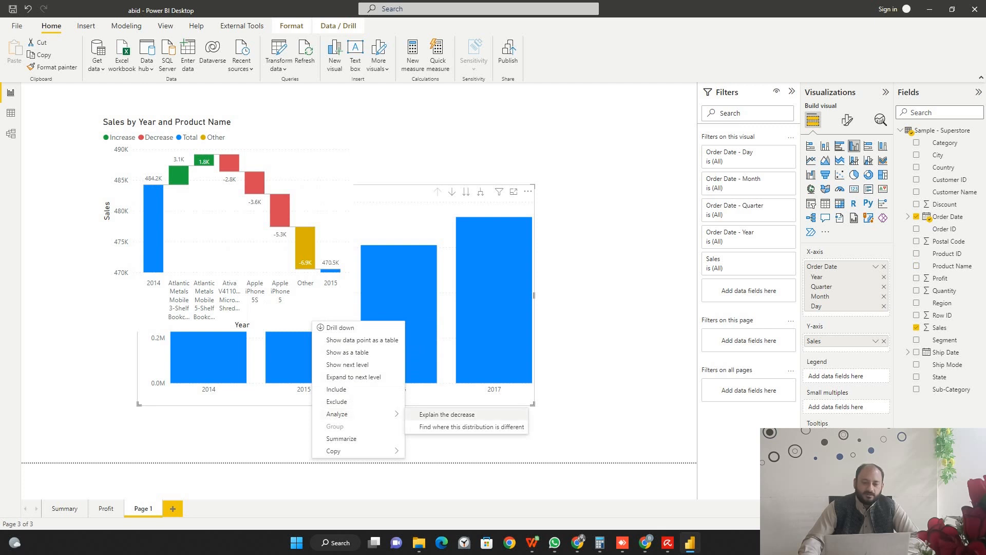
pyautogui.click(452, 413)
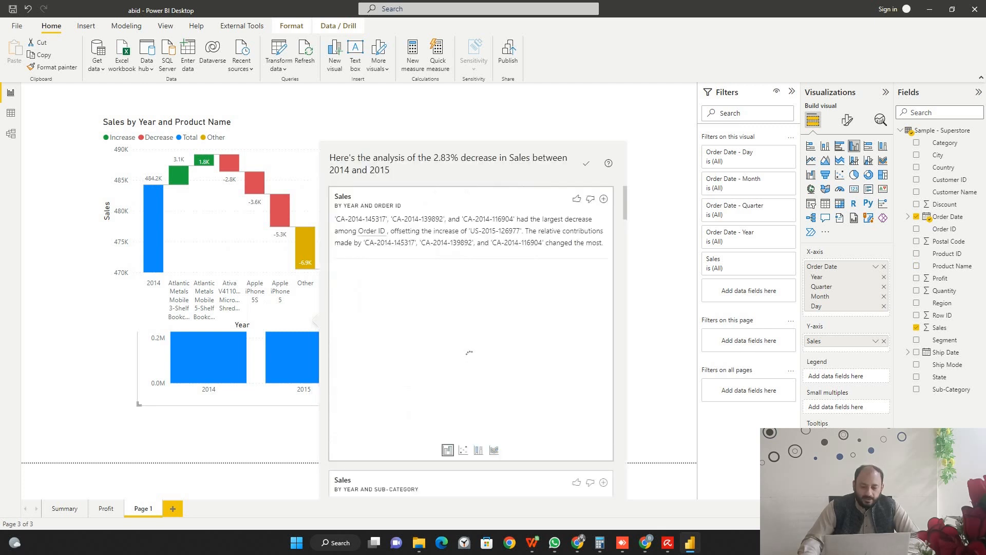
# Step: Review the analysis's sub-category breakdown as waterfall, scatter, 100% stacked column and ribbon charts, and close the analysis
pyautogui.scroll(-5, 471, 329)
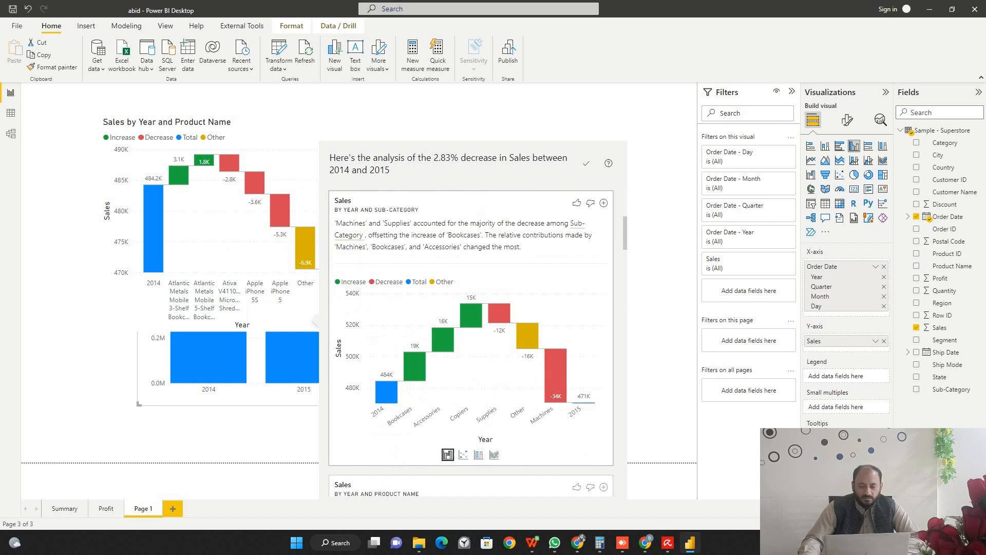
pyautogui.click(462, 455)
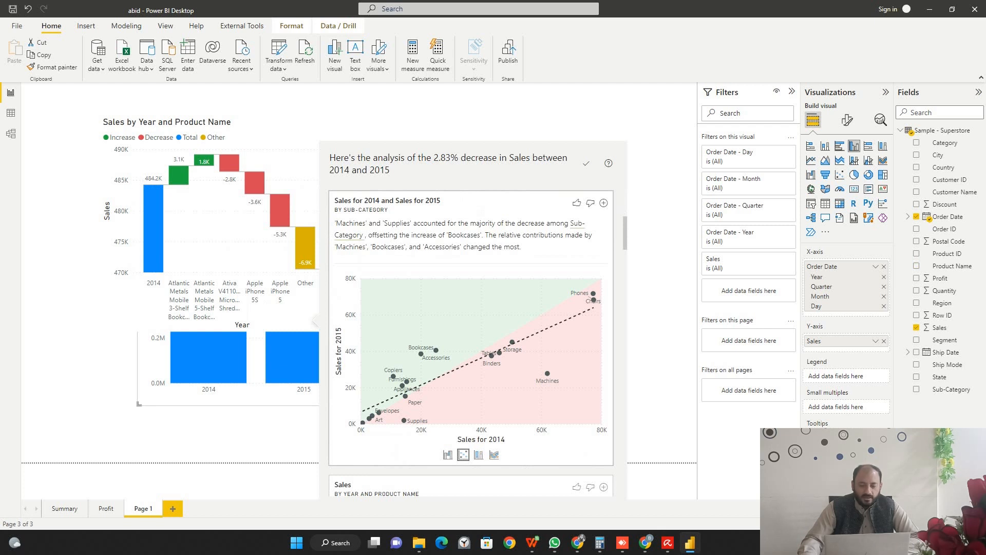
pyautogui.click(479, 455)
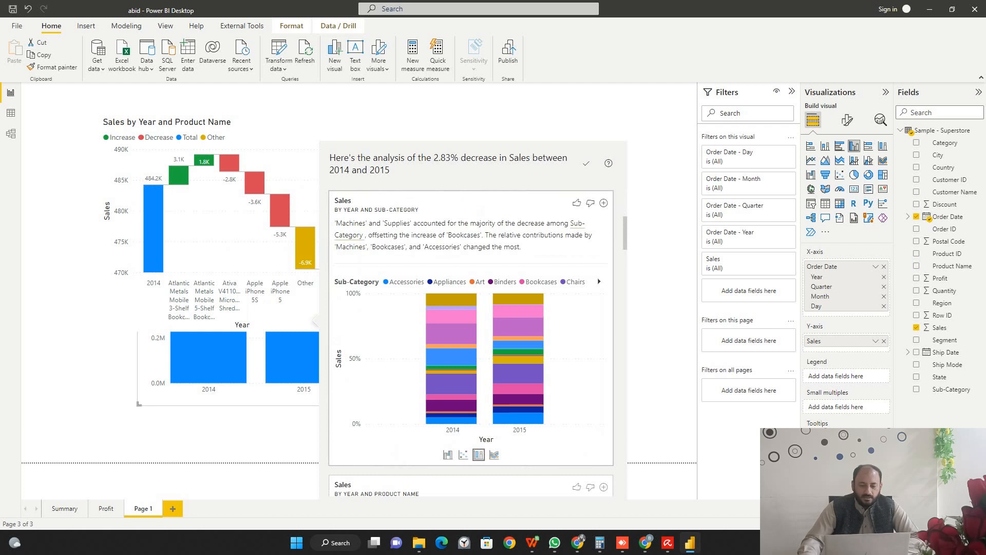
pyautogui.click(494, 455)
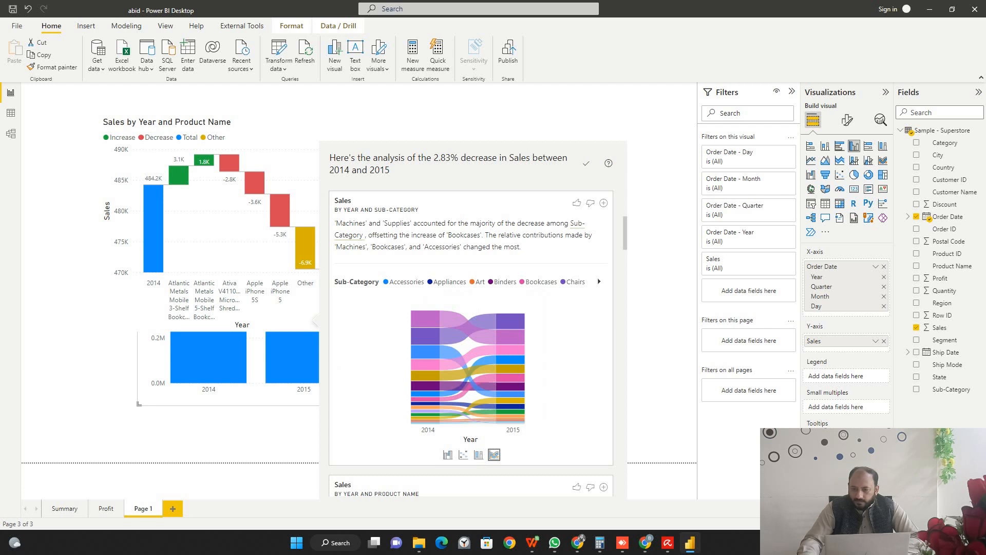
pyautogui.click(662, 308)
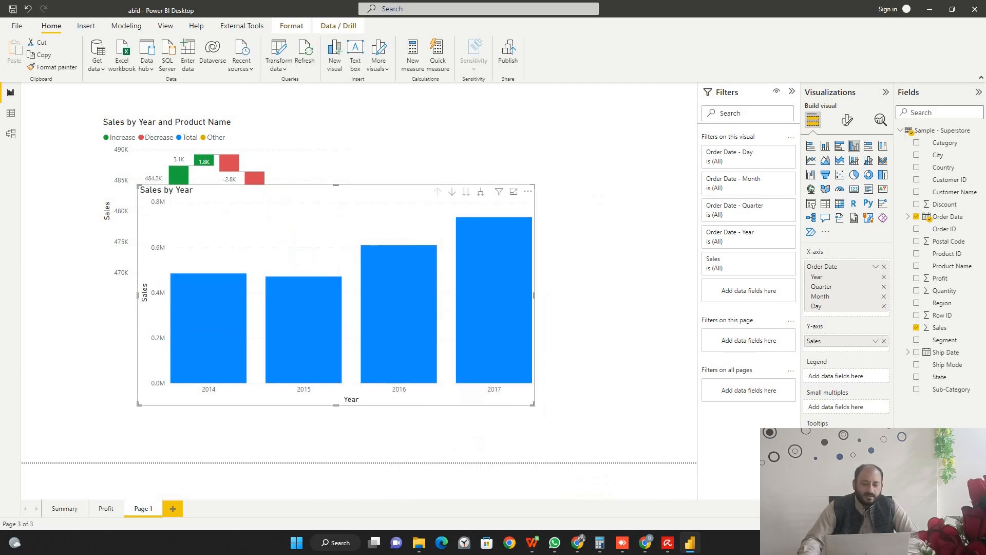
# Step: Rerun Explain the decrease on the 2015 column and add its sub-category scatter chart to the report page
pyautogui.rightClick(301, 304)
pyautogui.moveTo(334, 395)
pyautogui.click(434, 395)
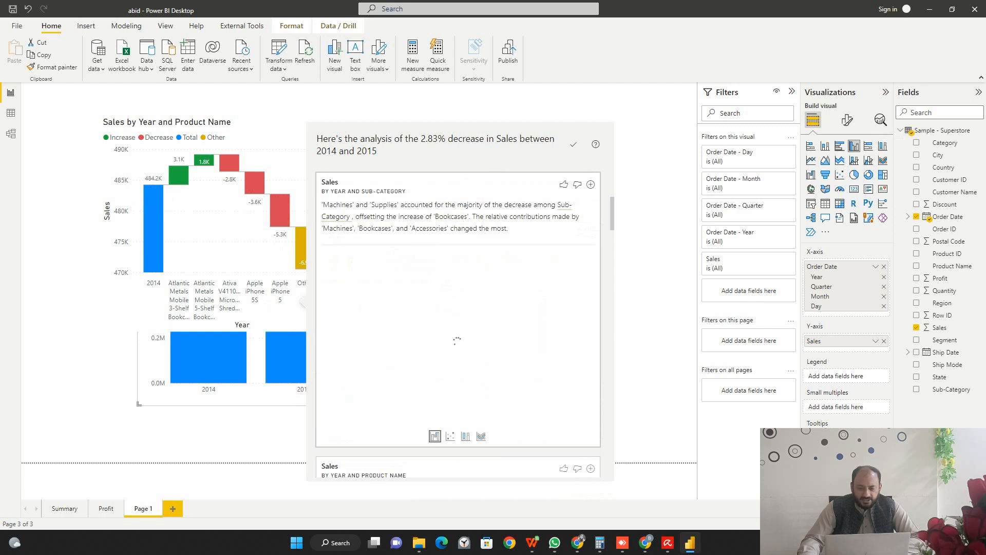
pyautogui.click(450, 297)
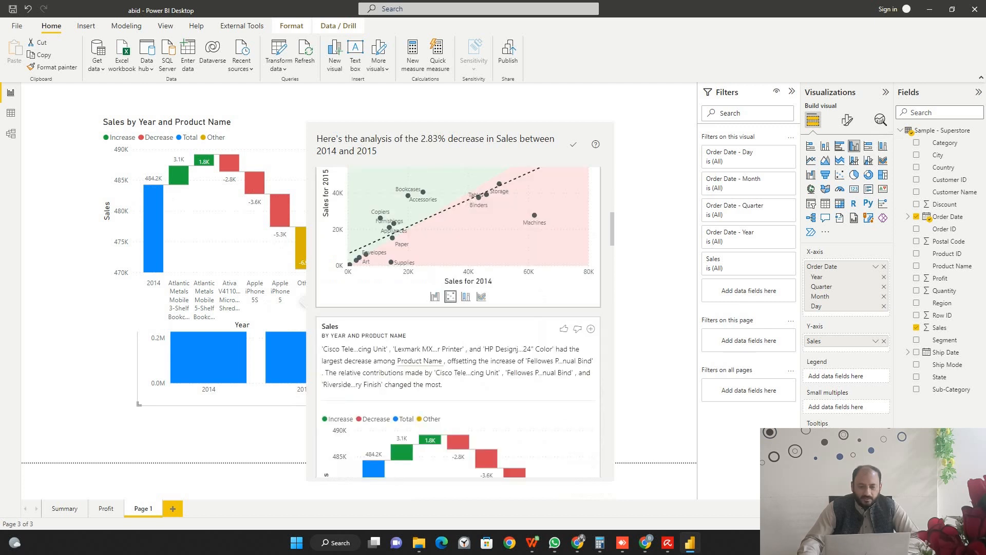
pyautogui.scroll(2, 458, 322)
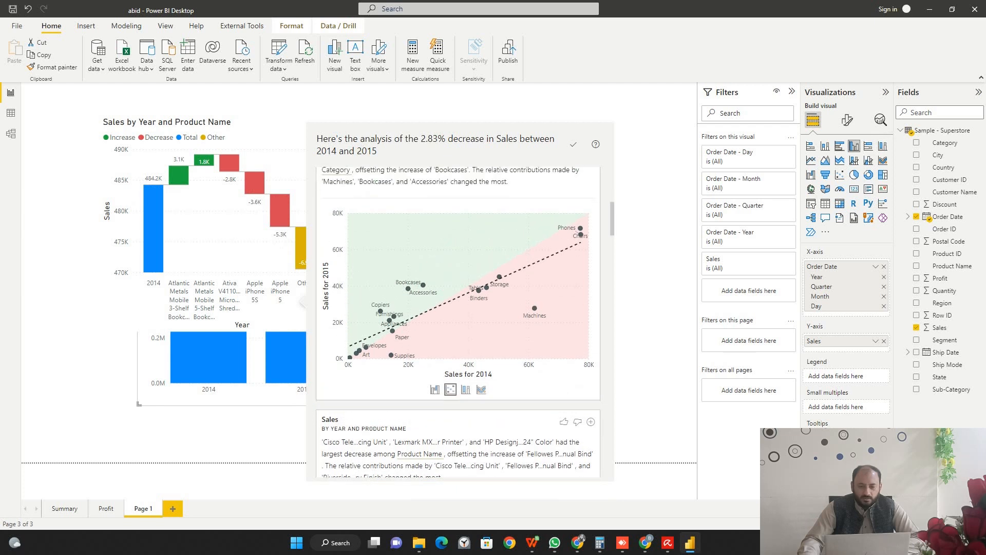
pyautogui.moveTo(574, 144)
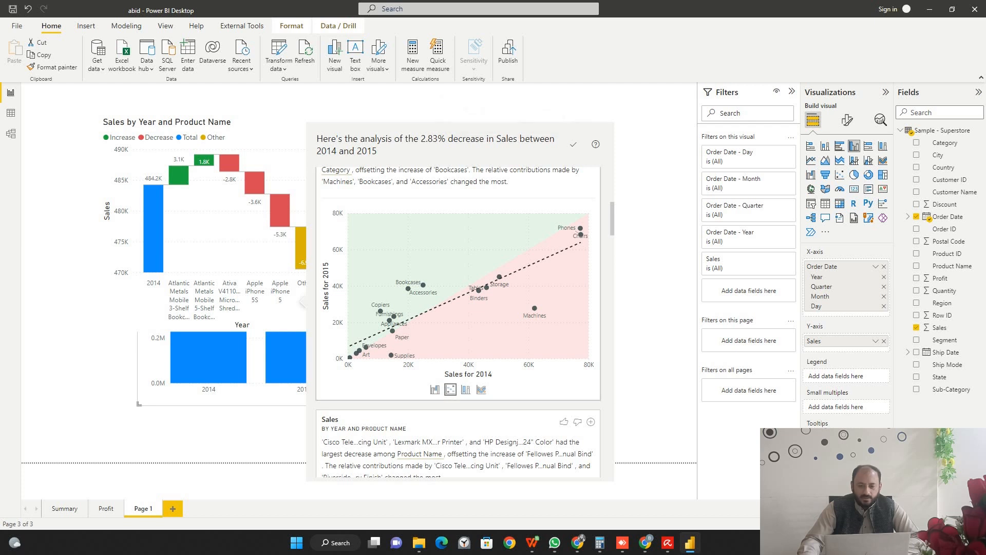
pyautogui.scroll(2, 458, 308)
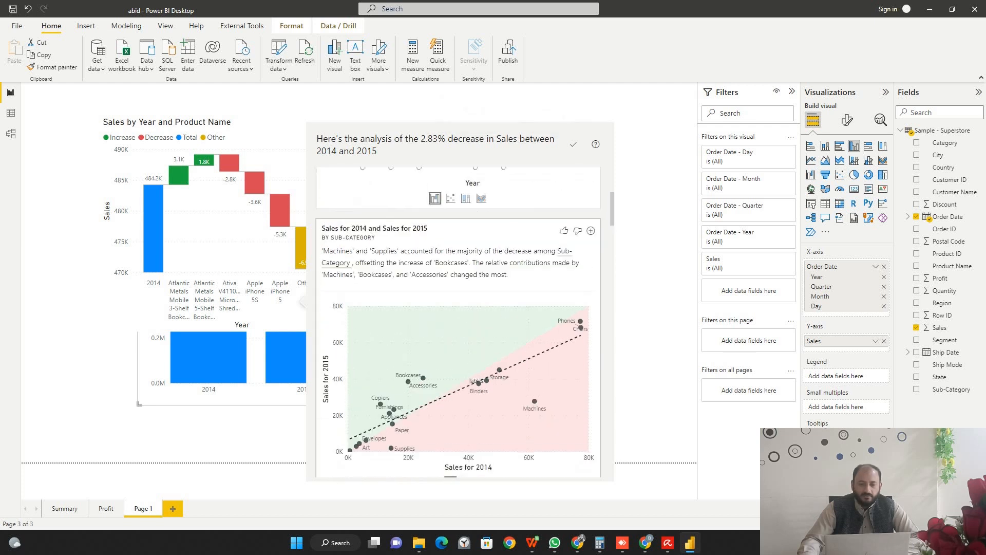
pyautogui.click(591, 231)
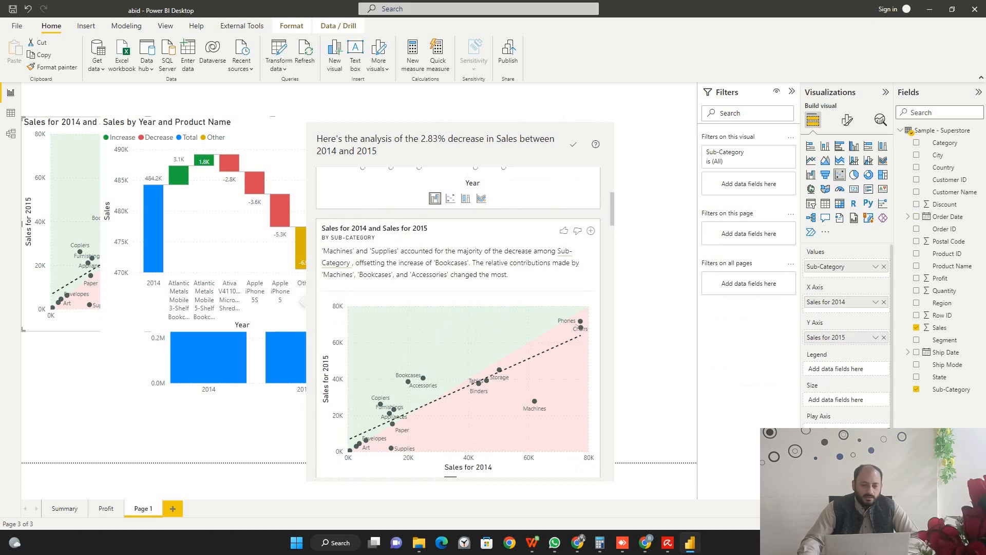
# Step: Move the sub-category scatter chart to the page's upper right corner and shift the Sales by Year chart down towards the page's bottom edge
pyautogui.click(648, 170)
pyautogui.moveTo(128, 119); pyautogui.dragTo(551, 90)
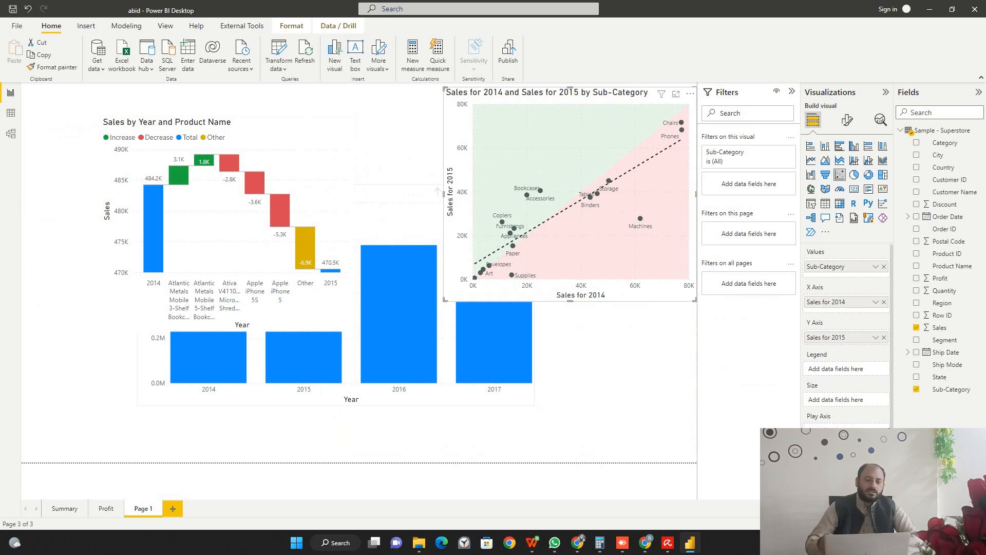
pyautogui.click(402, 226)
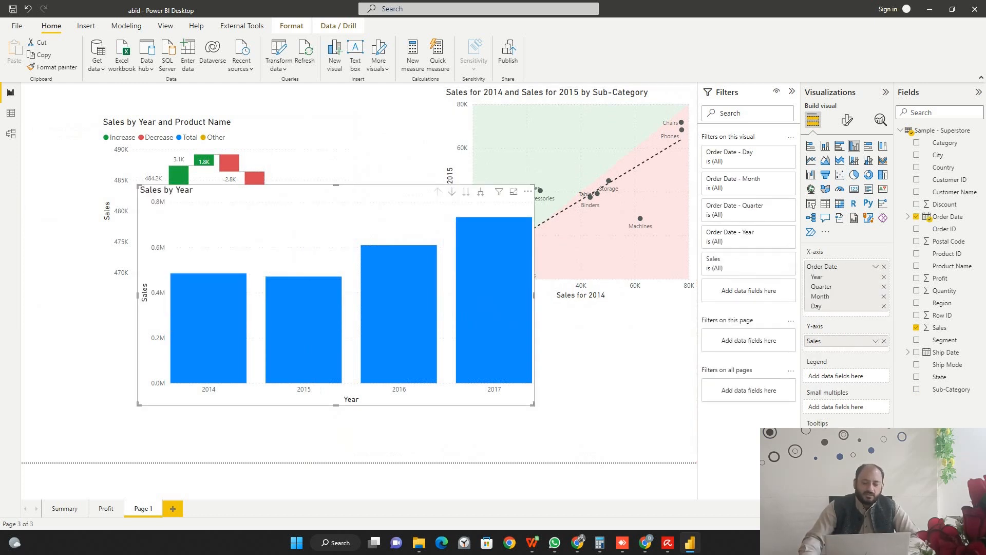
pyautogui.moveTo(402, 226); pyautogui.dragTo(420, 283)
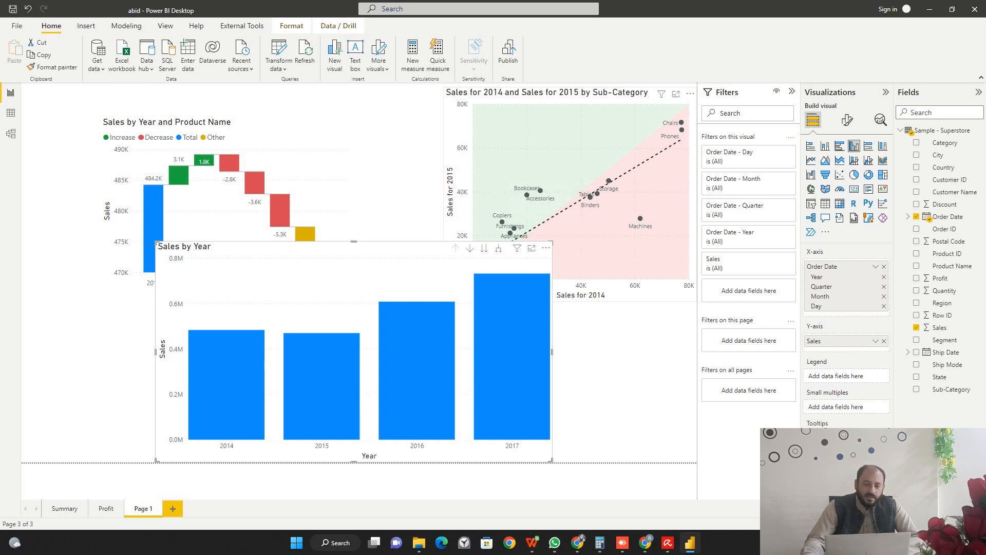
# Step: Run Find where this distribution is different on the 2015 column and compare the Washington, Florida and Texas state distributions
pyautogui.rightClick(308, 347)
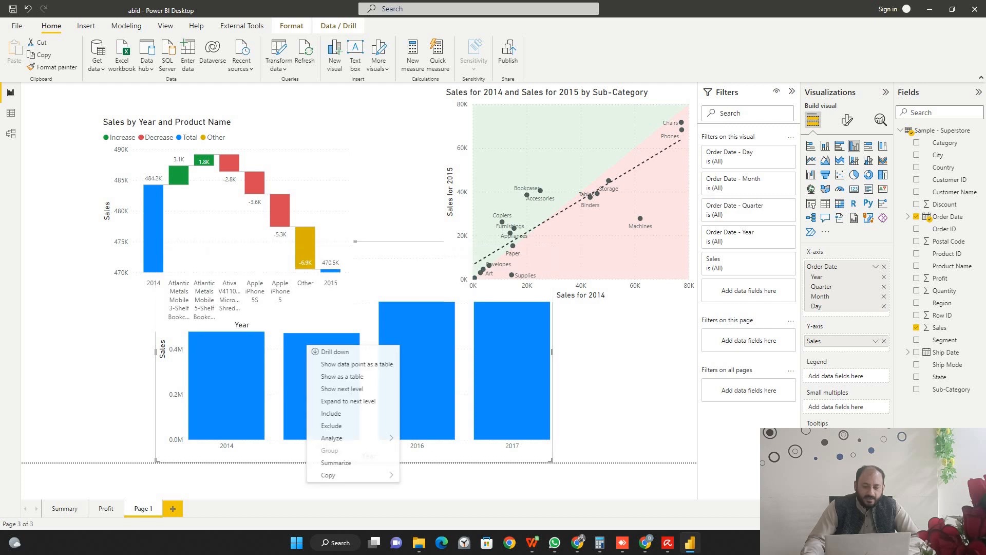
pyautogui.moveTo(334, 438)
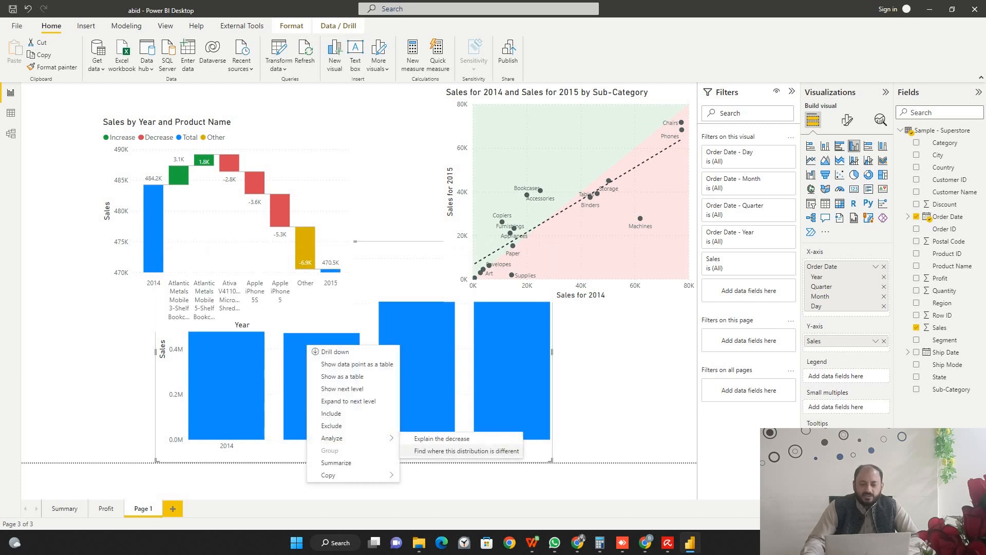
pyautogui.click(462, 451)
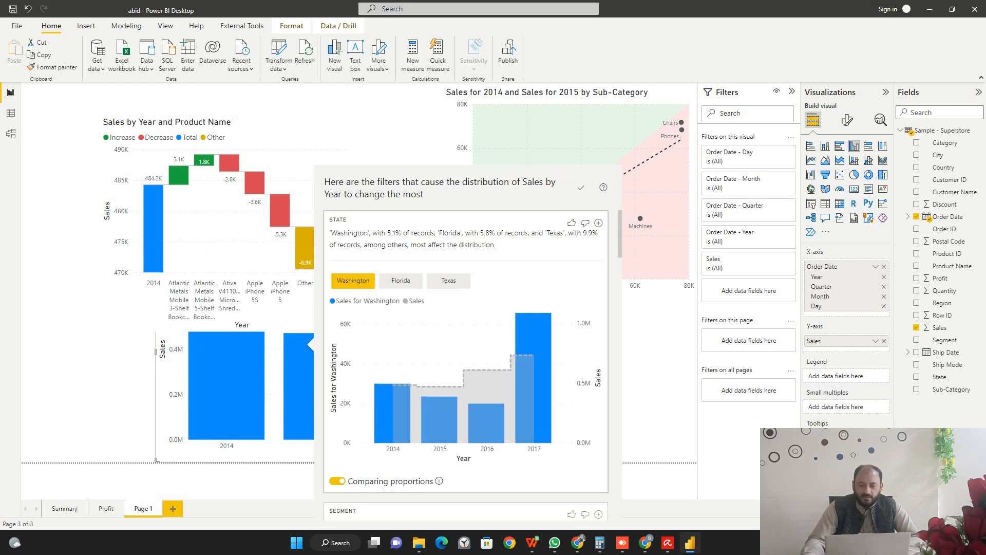
pyautogui.click(401, 280)
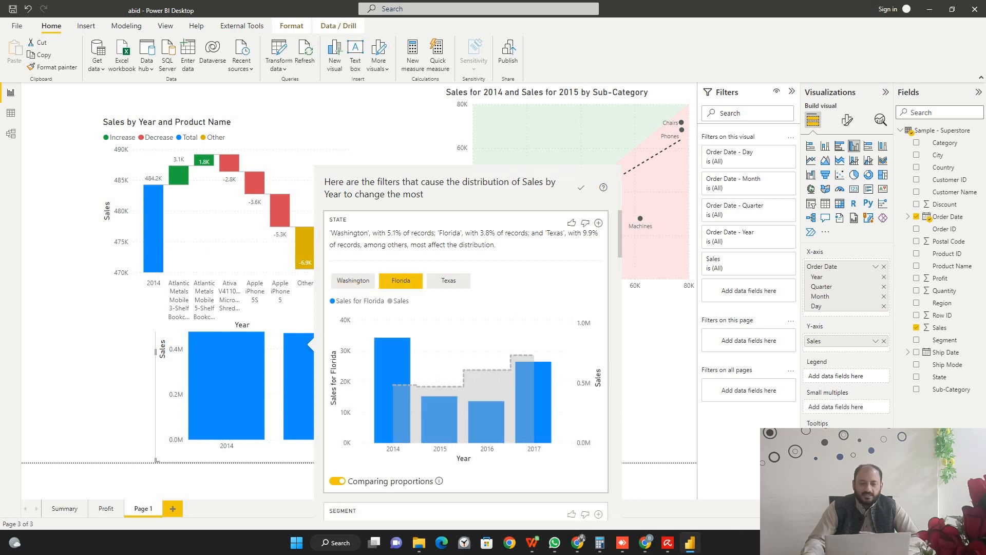
pyautogui.click(449, 281)
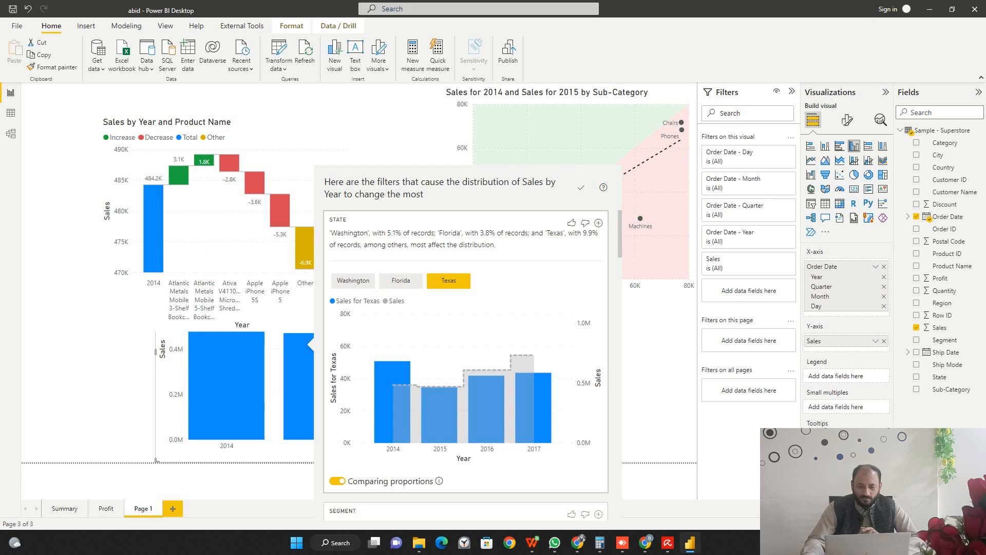
pyautogui.click(353, 280)
# Step: Review the distribution differences by segment, ship mode and region, and examine the sub-category comparison for Accessories and Furnishings
pyautogui.scroll(-1, 466, 365)
pyautogui.scroll(-3, 465, 364)
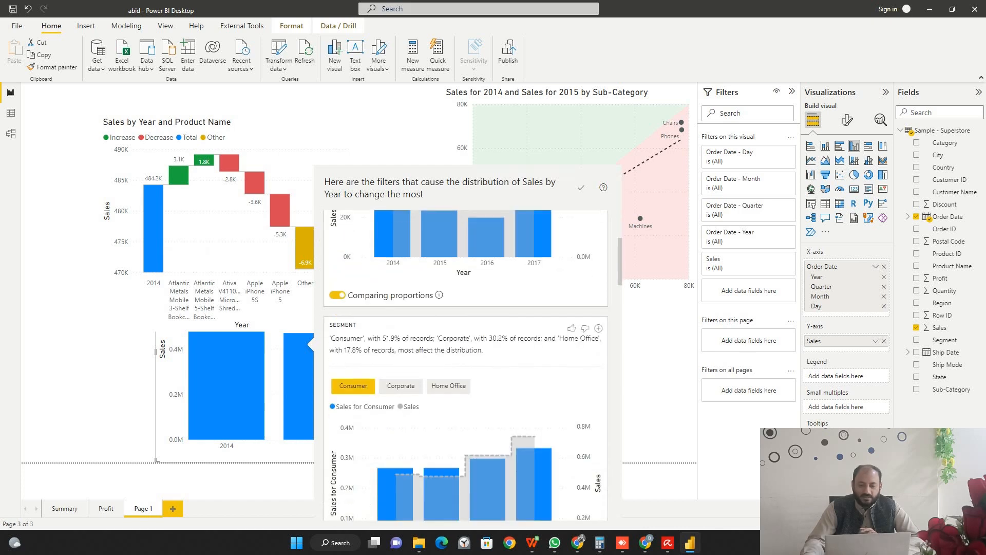
pyautogui.scroll(-2, 465, 365)
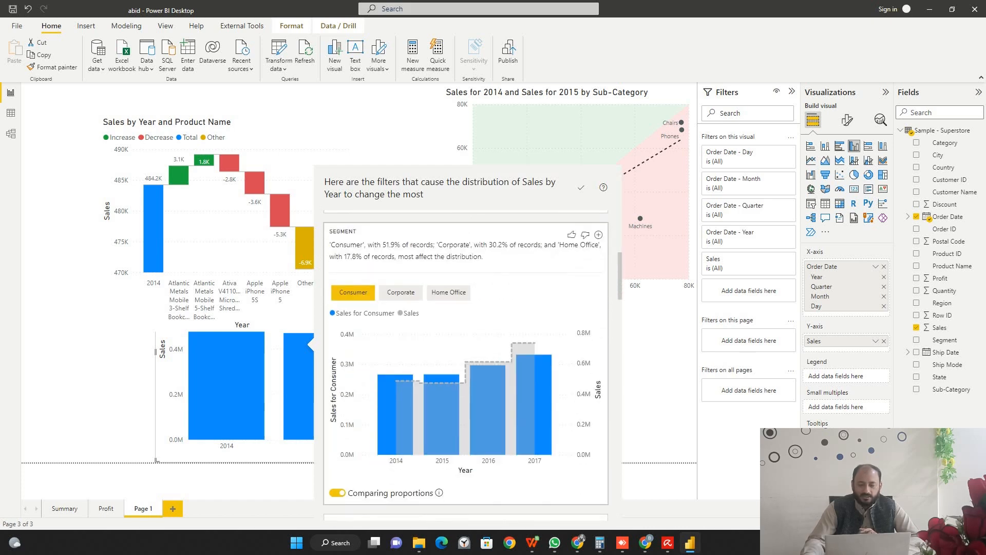
pyautogui.scroll(-3, 465, 365)
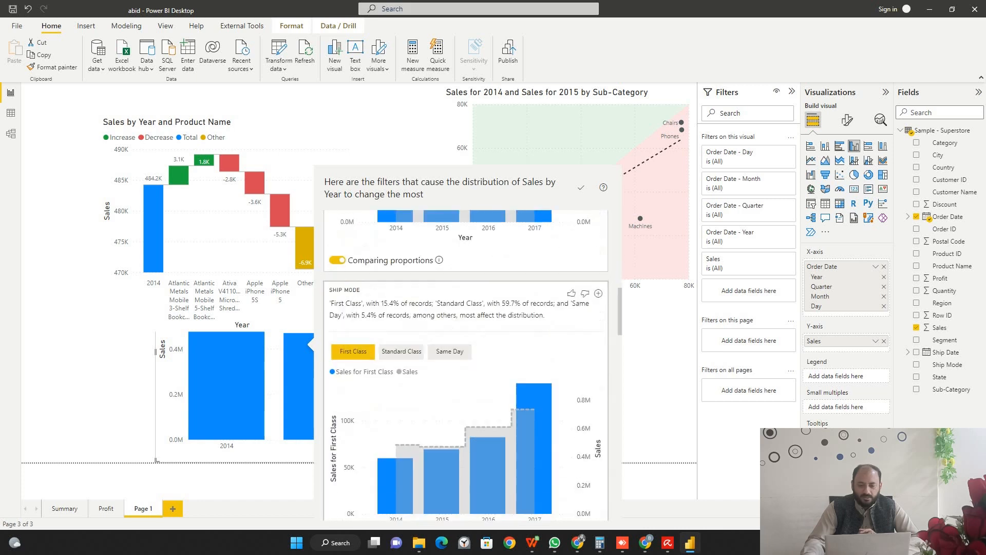
pyautogui.scroll(-2, 466, 365)
pyautogui.scroll(-5, 466, 365)
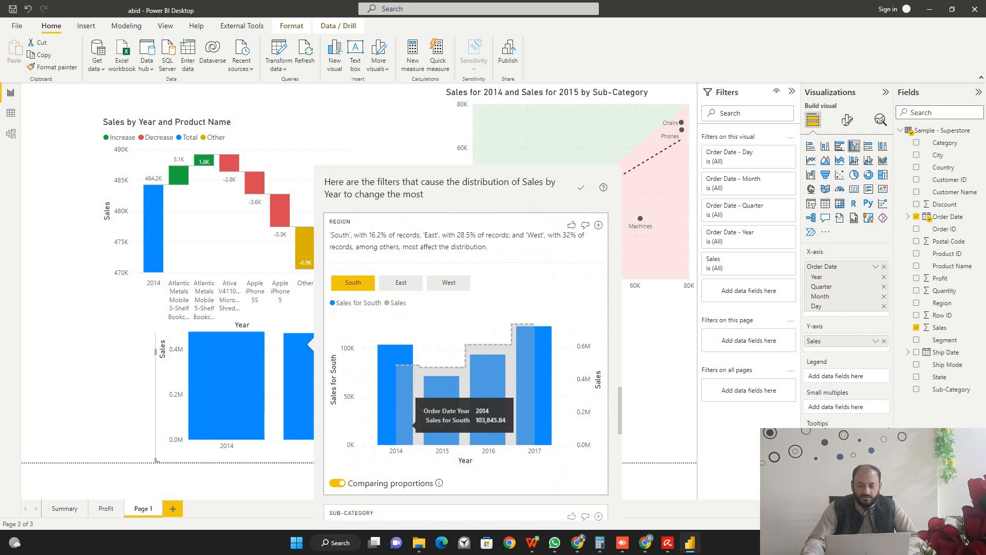
pyautogui.scroll(-5, 466, 360)
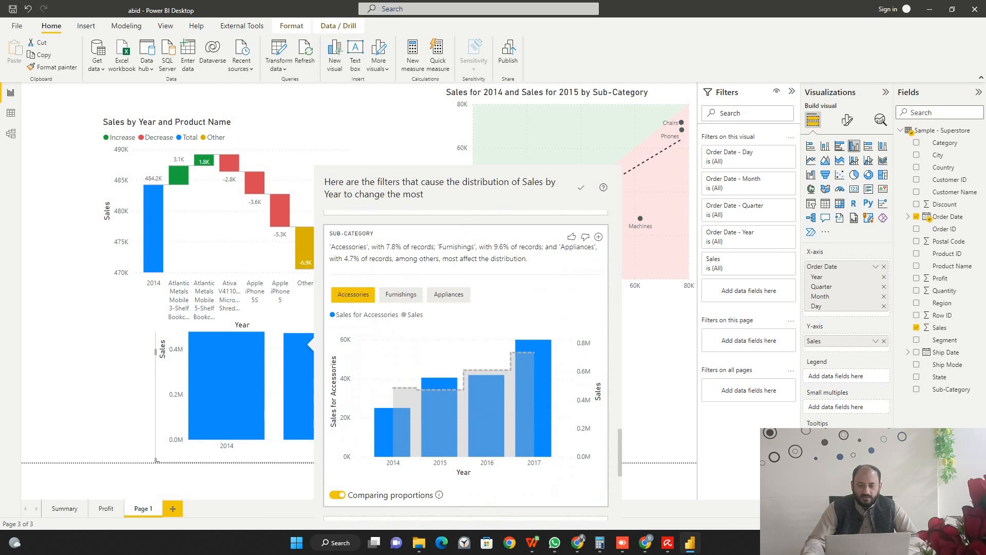
pyautogui.click(401, 294)
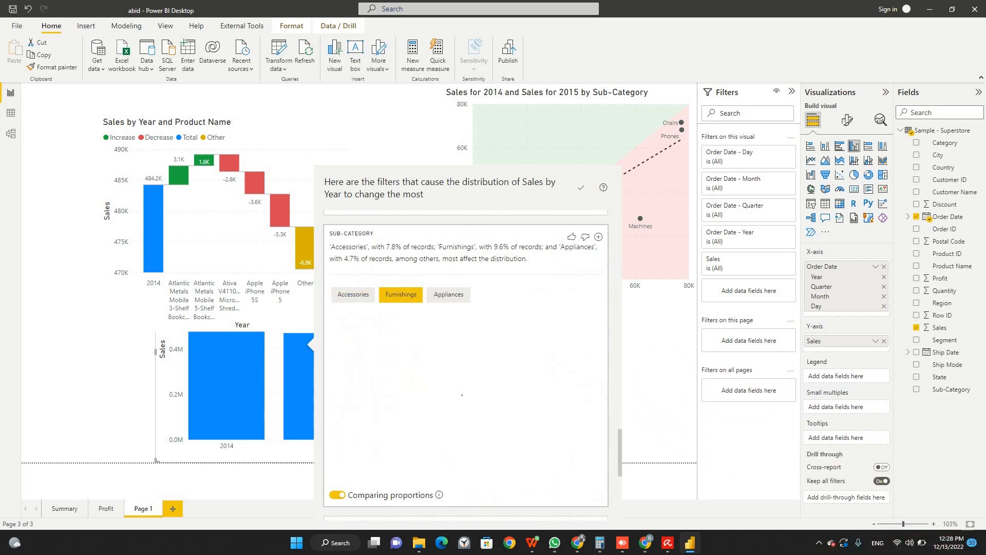